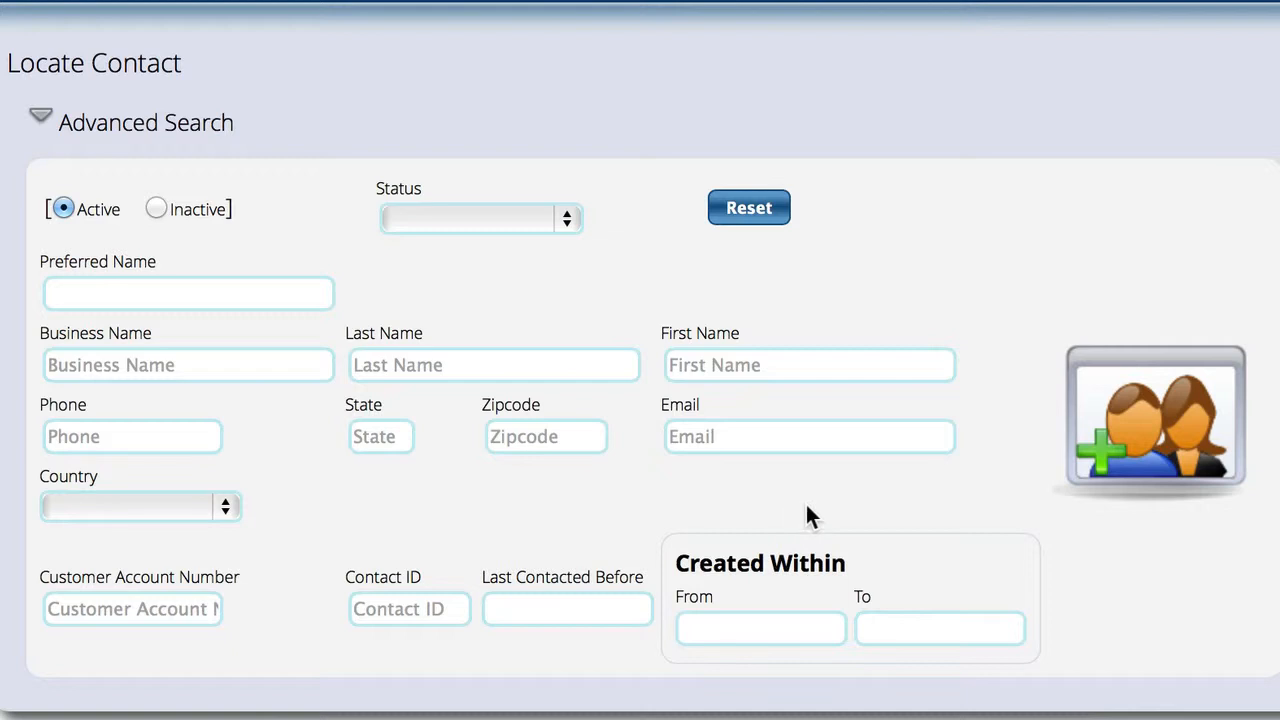
# Search contacts by the surname and the first two letters of the first name, returning 2 matches.
pyautogui.click(435, 370)
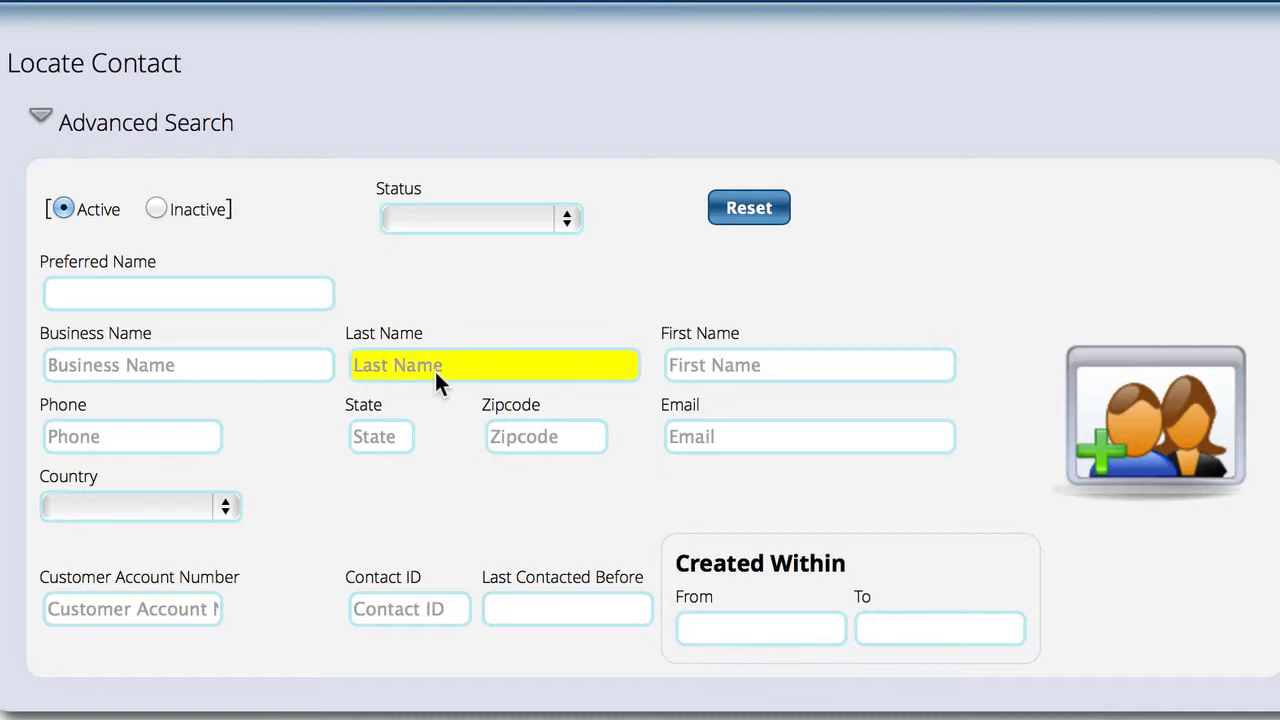
pyautogui.press('Tab')
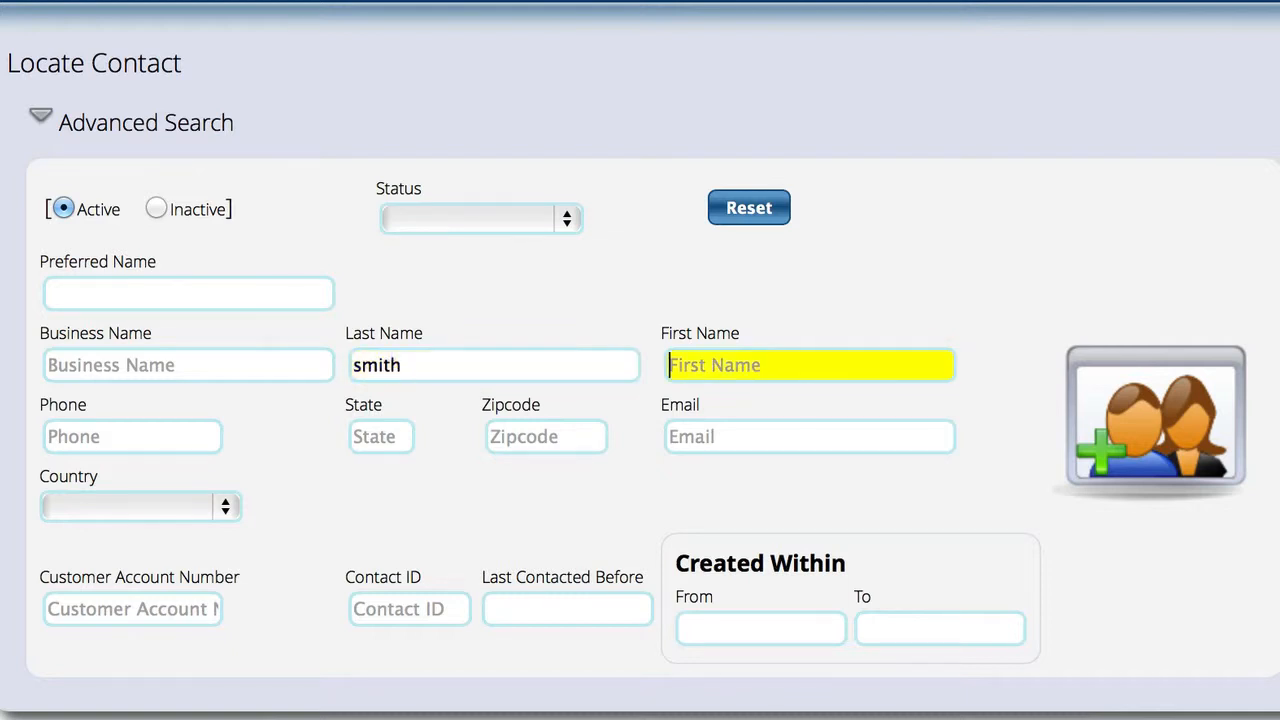
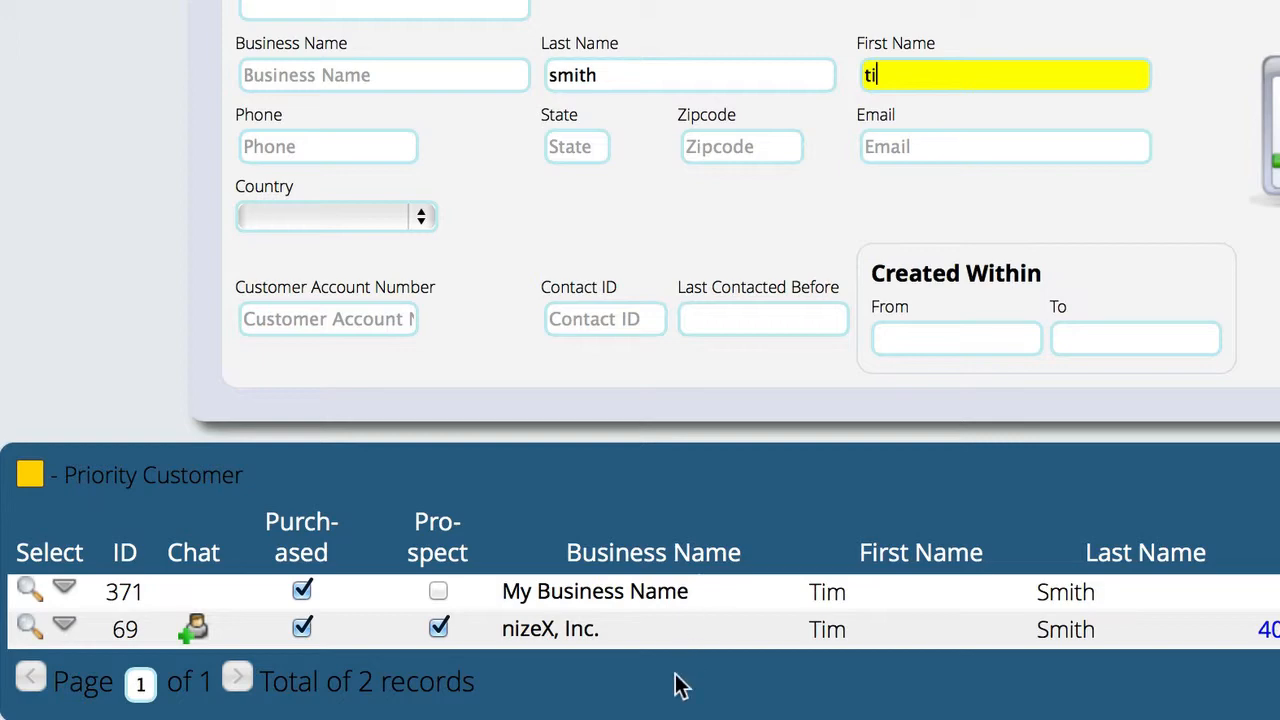
pyautogui.click(65, 628)
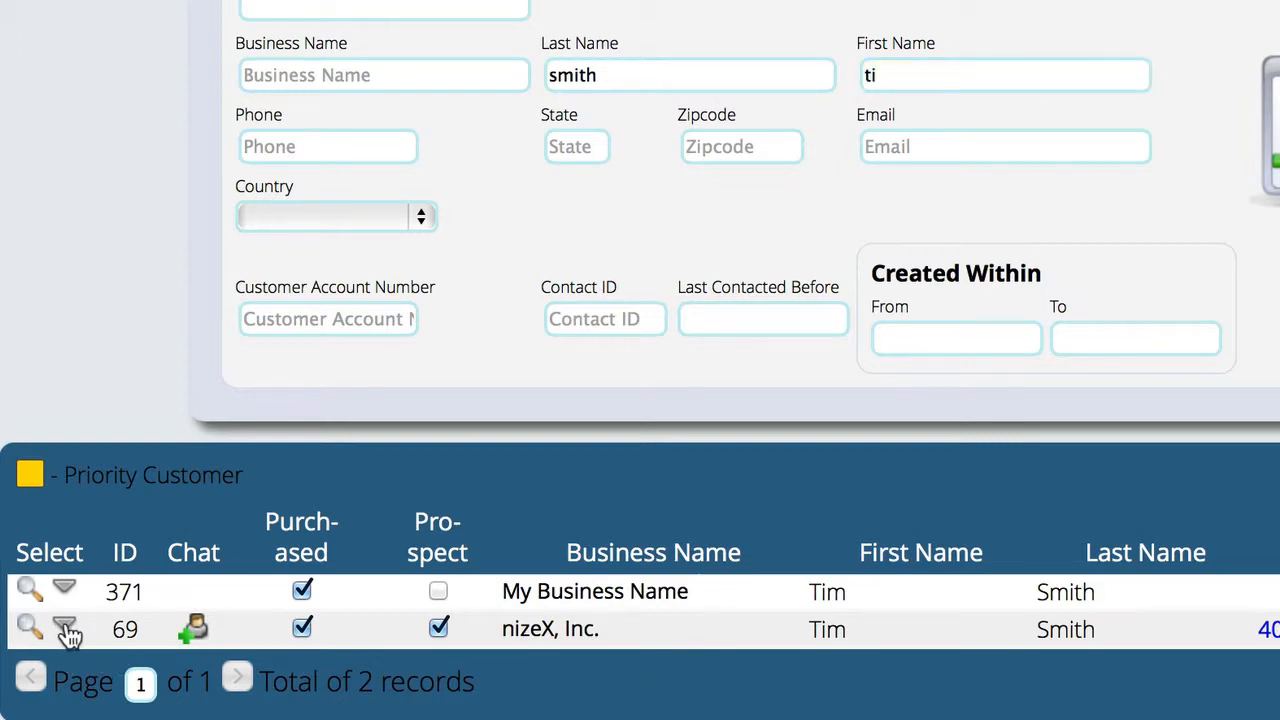
pyautogui.scroll(-5, 66, 620)
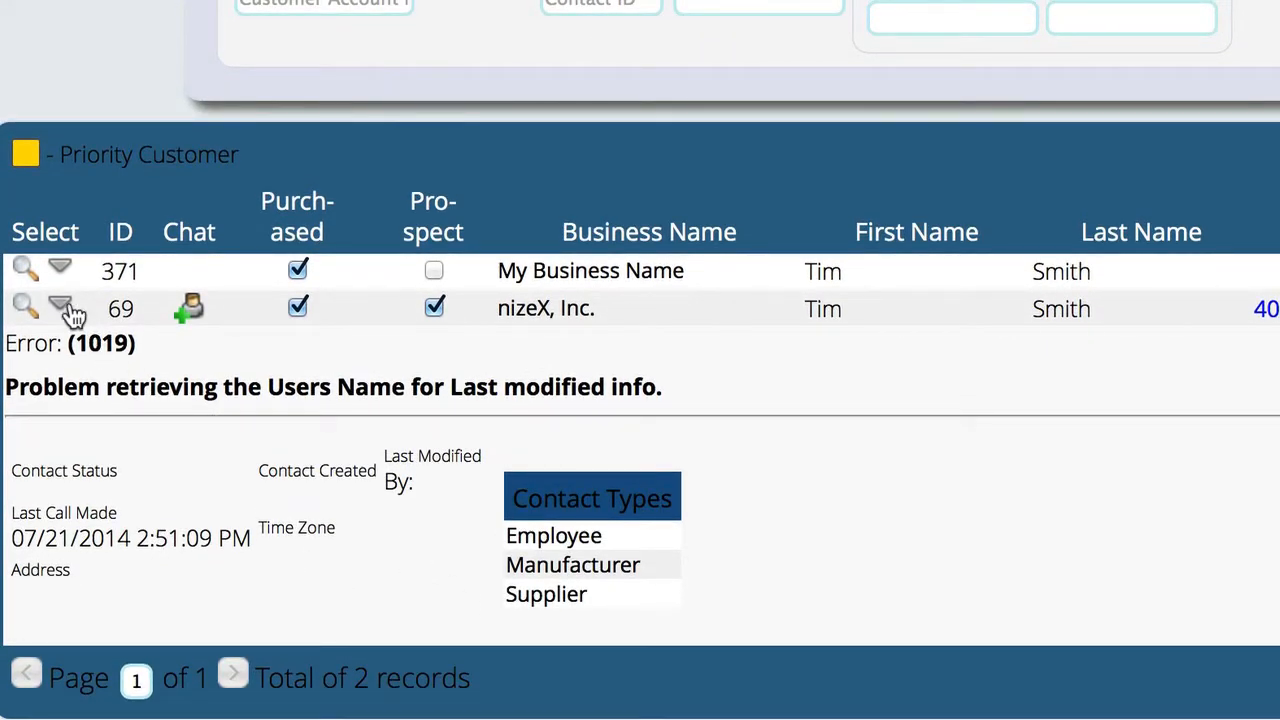
pyautogui.click(62, 272)
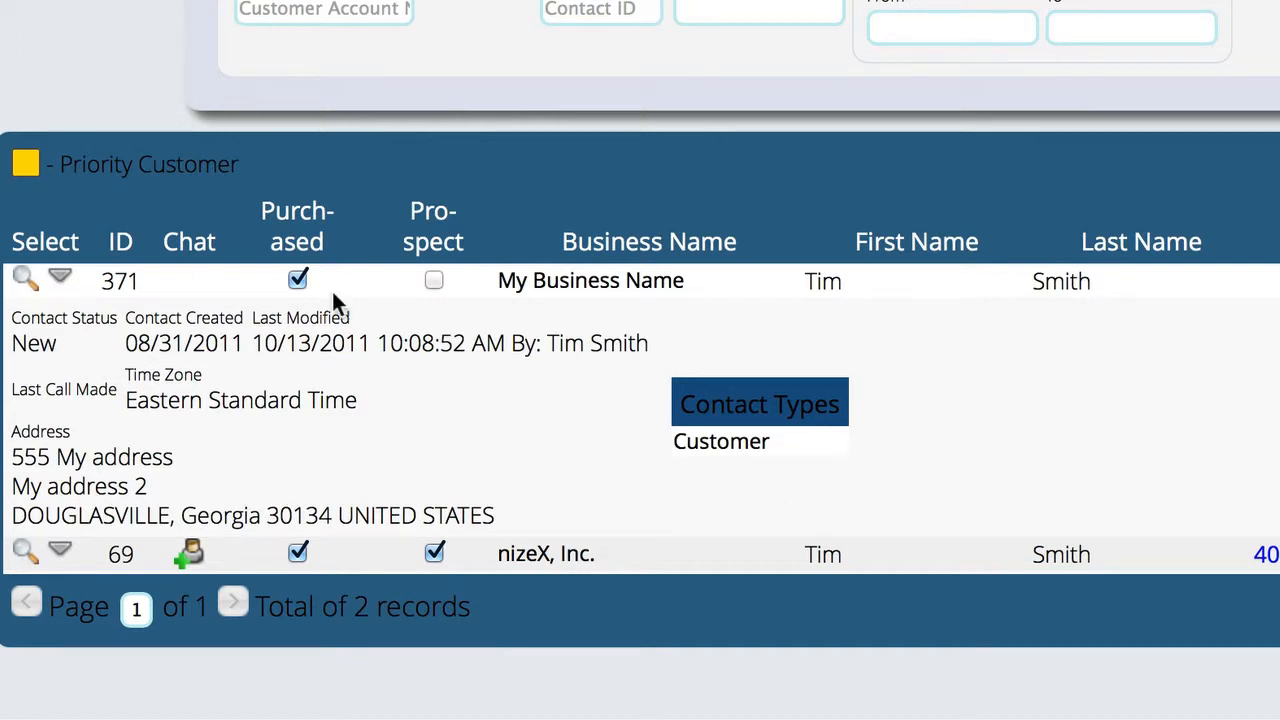
pyautogui.click(60, 277)
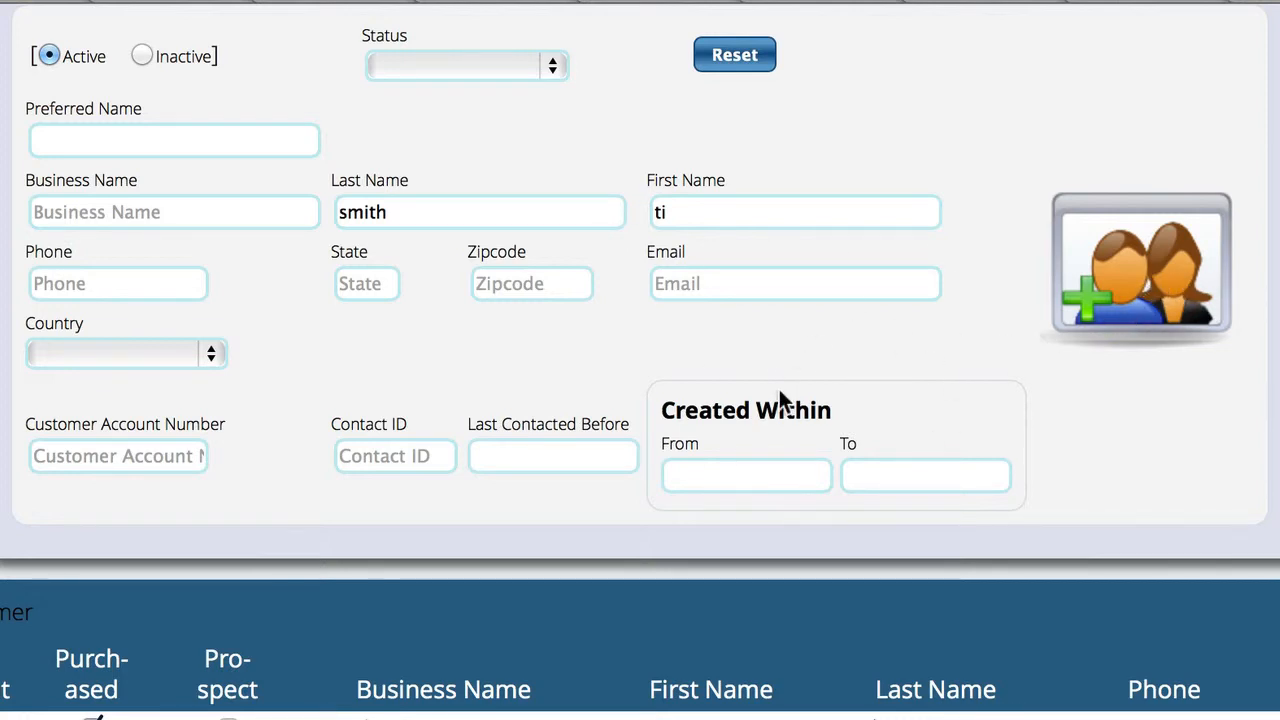
# Add one more letter to the first-name search entry and start a new contact from the search.
pyautogui.click(702, 215)
pyautogui.write('n')
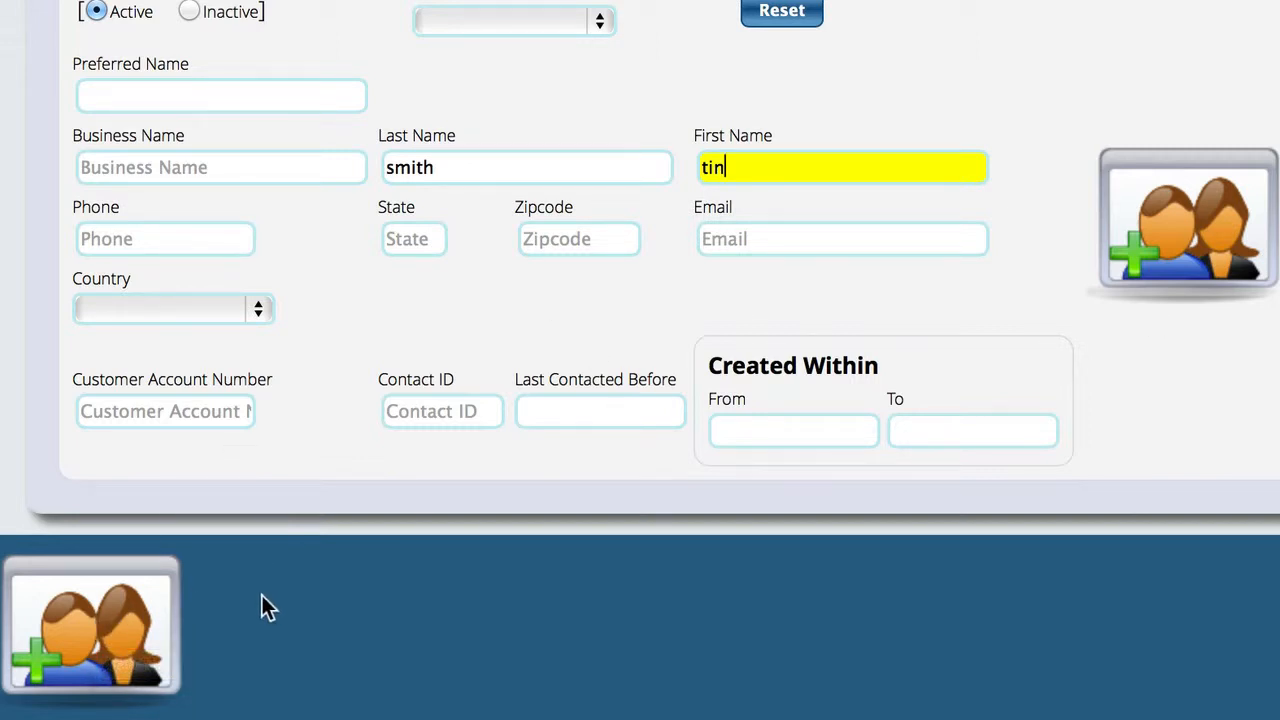
pyautogui.click(1195, 235)
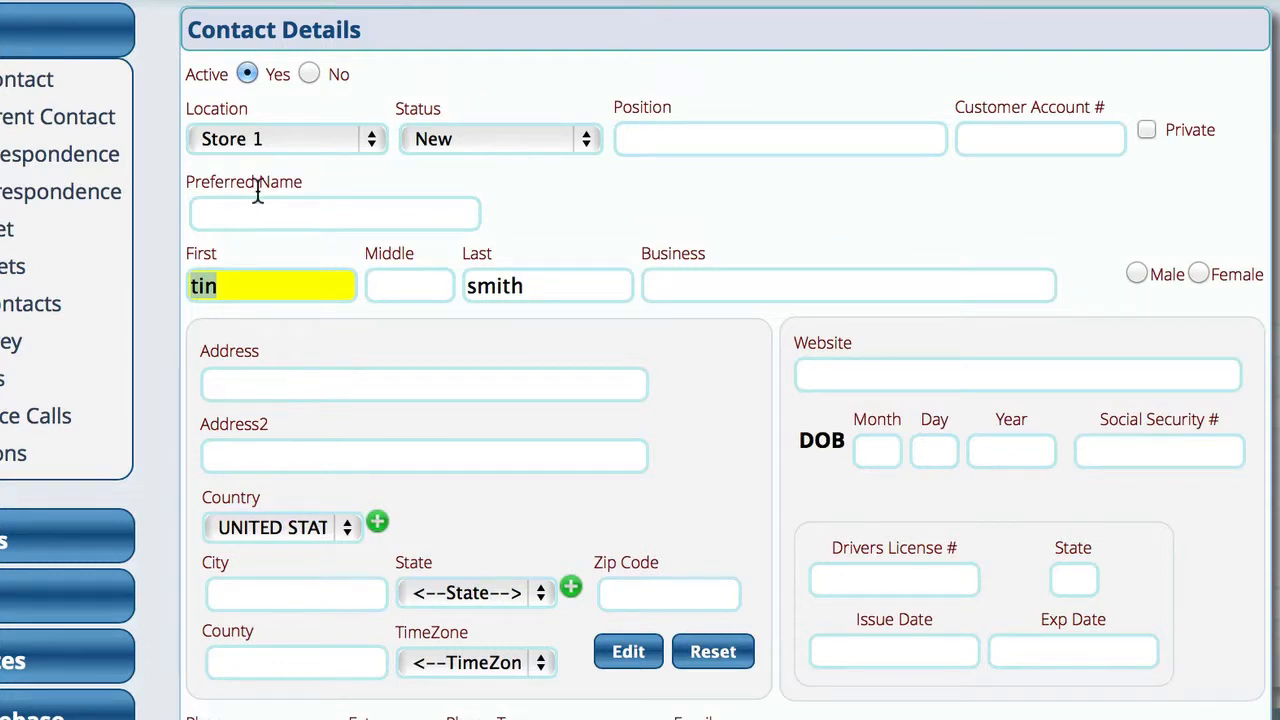
# Correct the mistyped last letter of the new contact's first name.
pyautogui.click(717, 140)
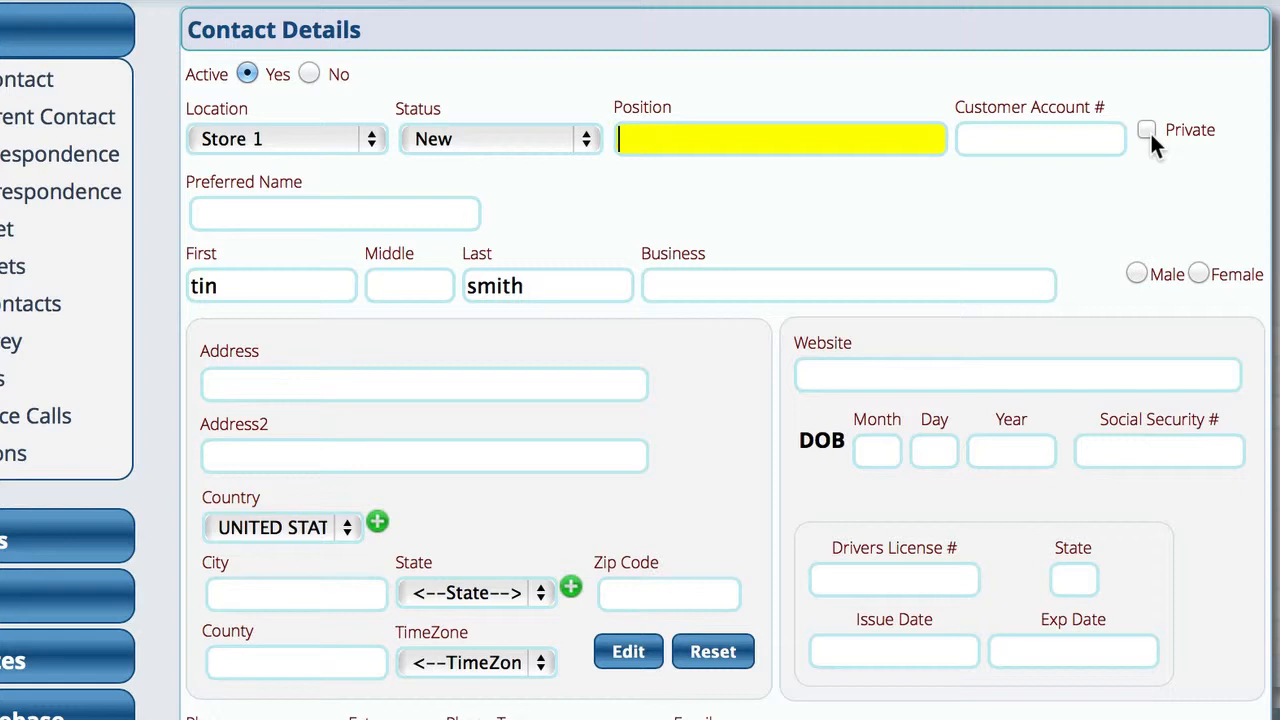
pyautogui.click(277, 212)
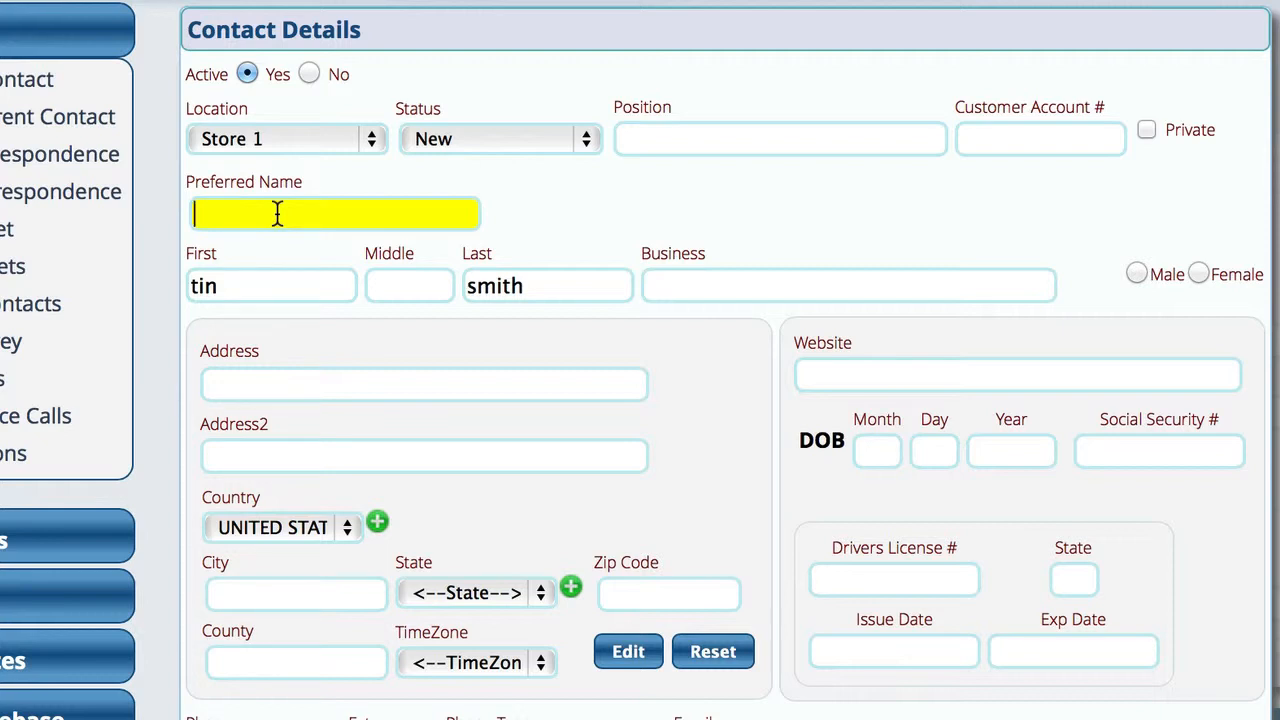
pyautogui.click(250, 286)
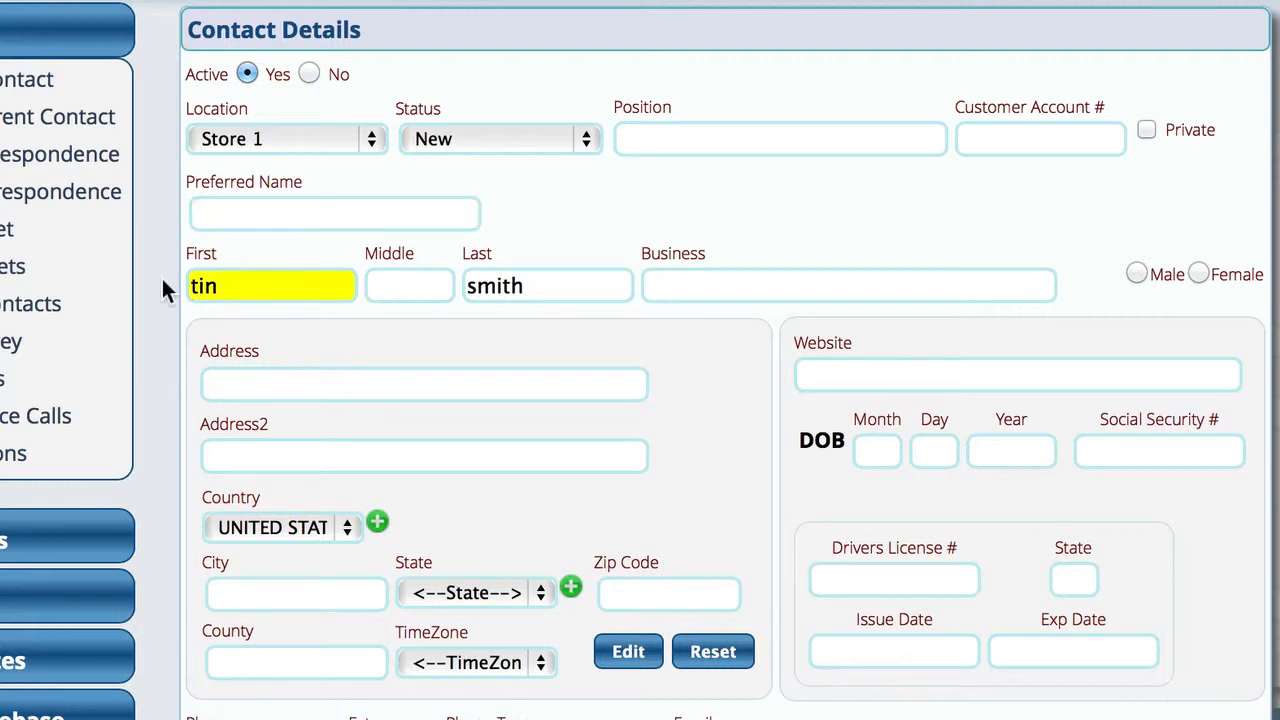
pyautogui.press('BackSpace')
pyautogui.write('m')
# Enter the contact's two-letter nickname as the Preferred Name.
pyautogui.click(232, 216)
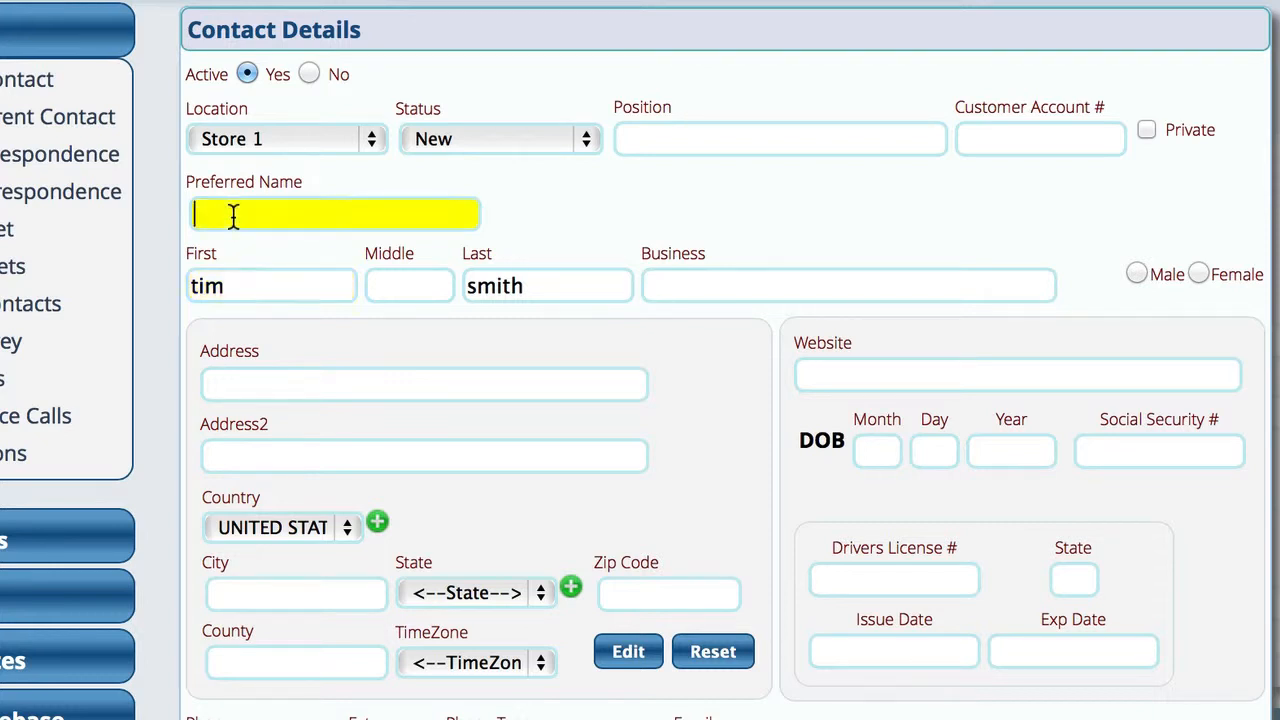
pyautogui.write('BO')
pyautogui.click(706, 284)
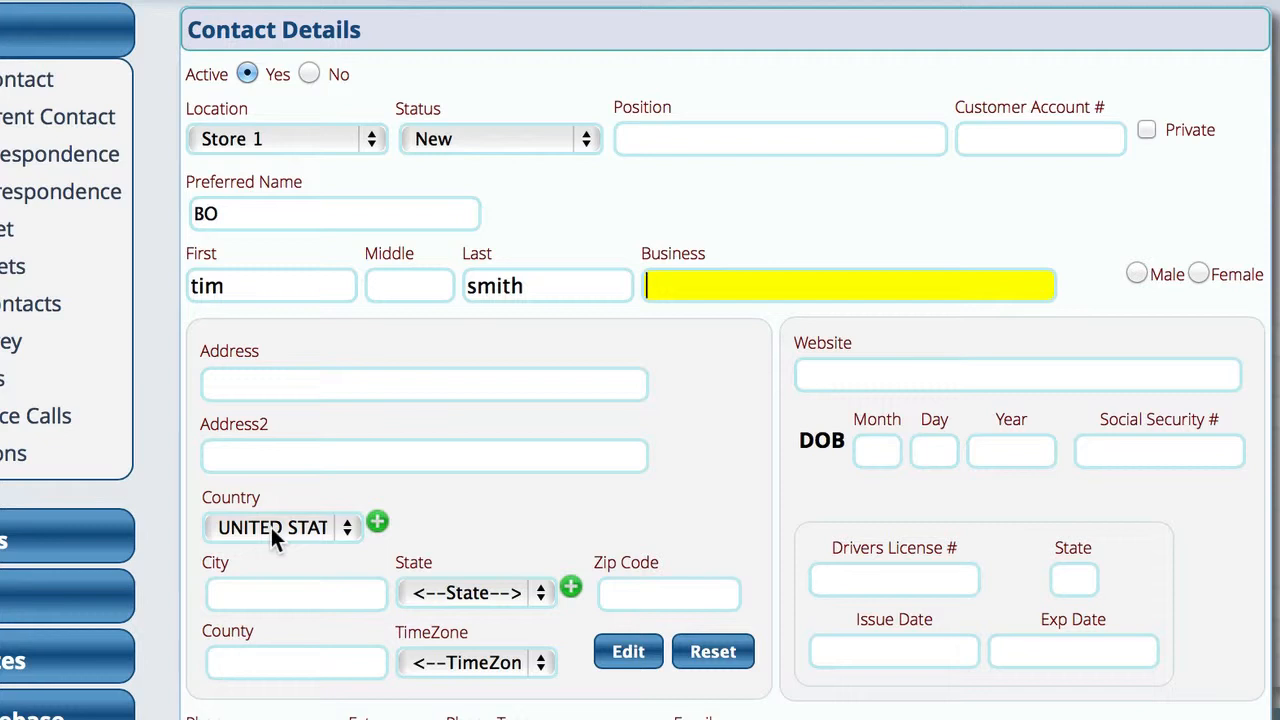
# Keep UNITED STATES as the country, cancelling the add-new-country form without changes.
pyautogui.click(271, 527)
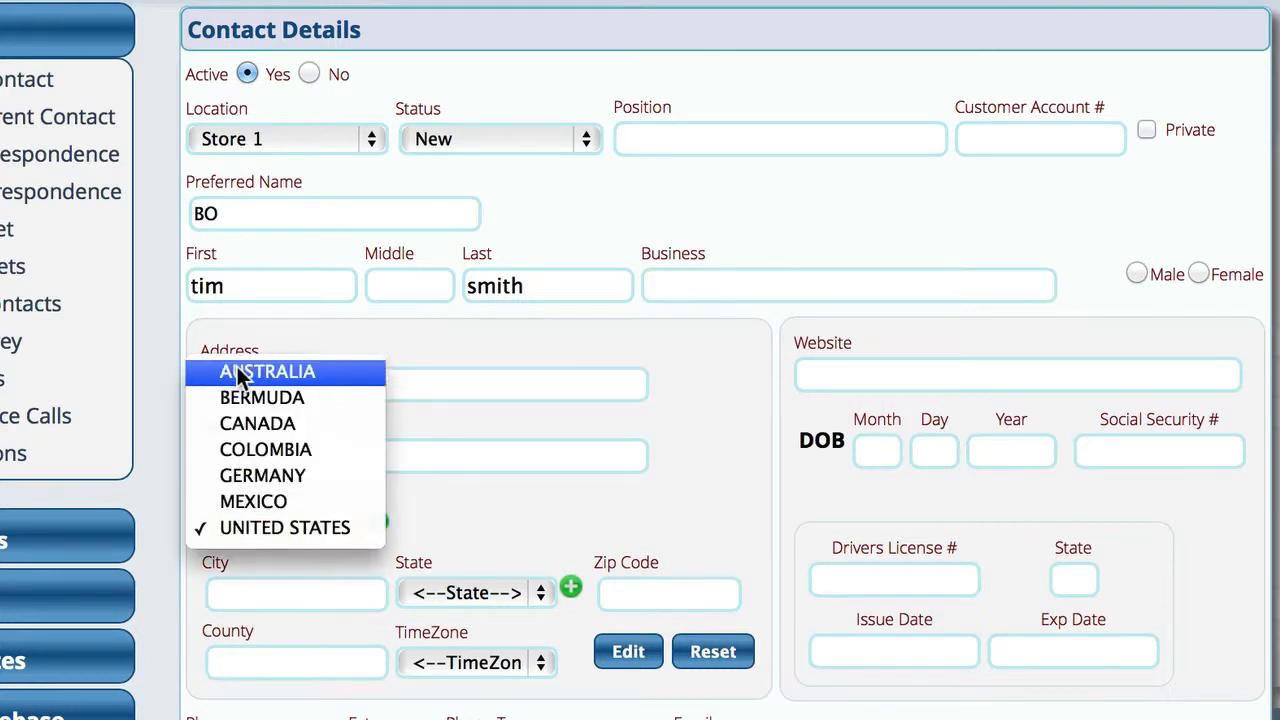
pyautogui.click(486, 516)
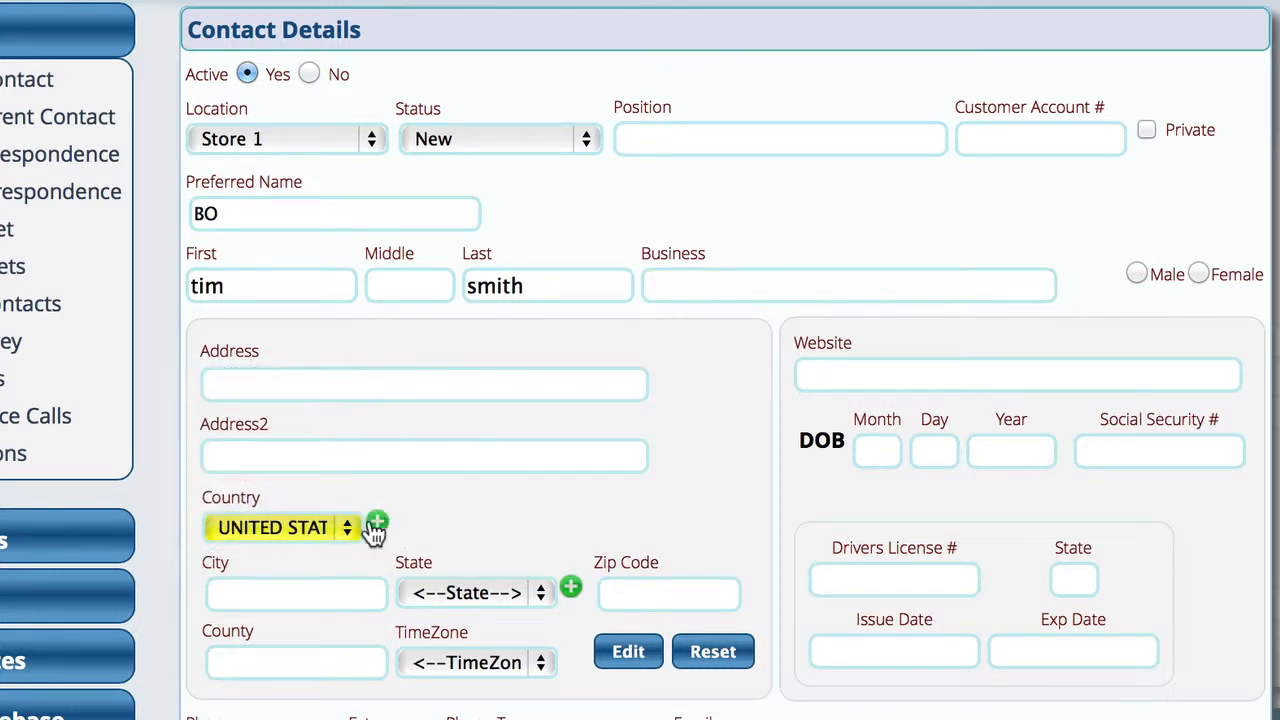
pyautogui.click(380, 522)
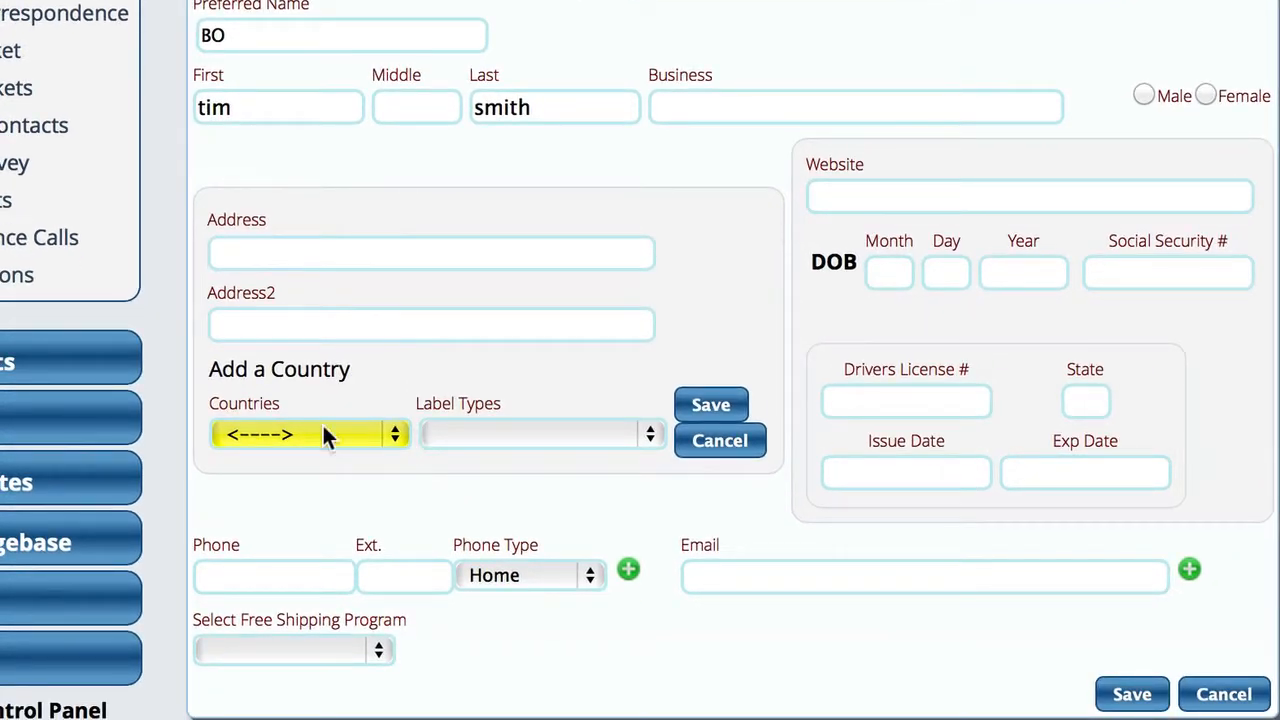
pyautogui.click(471, 436)
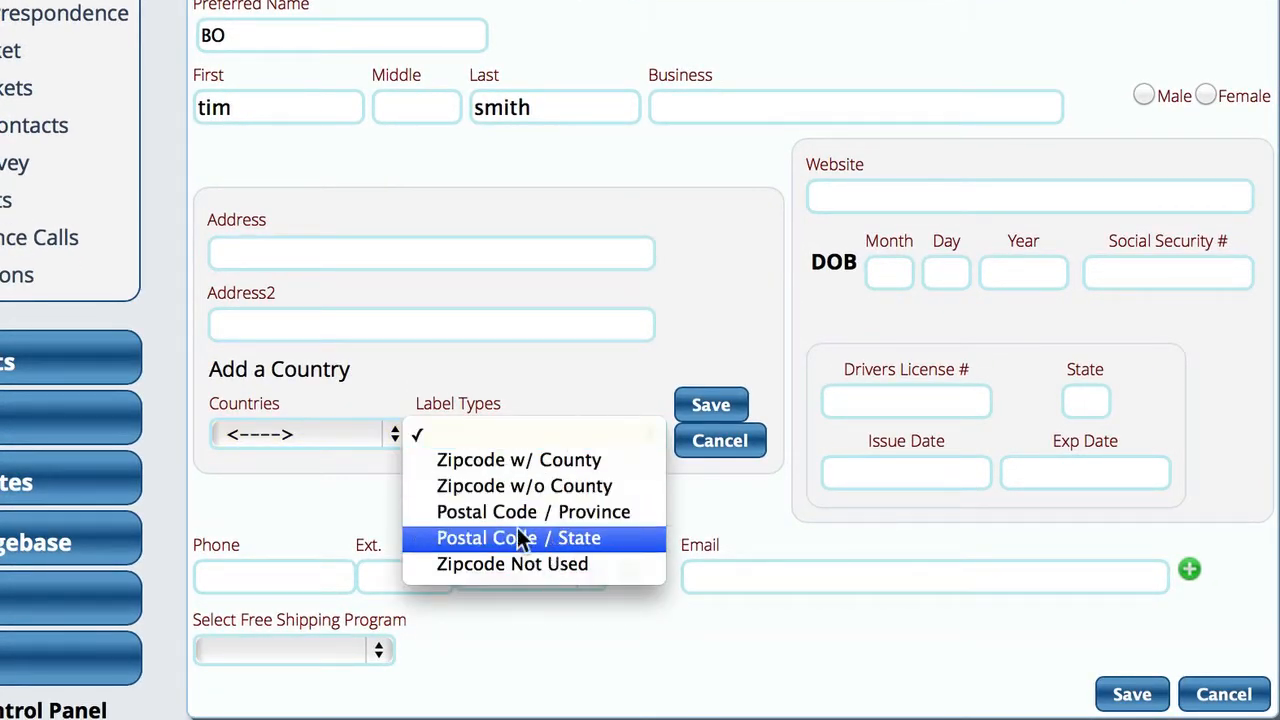
pyautogui.click(710, 285)
pyautogui.click(720, 445)
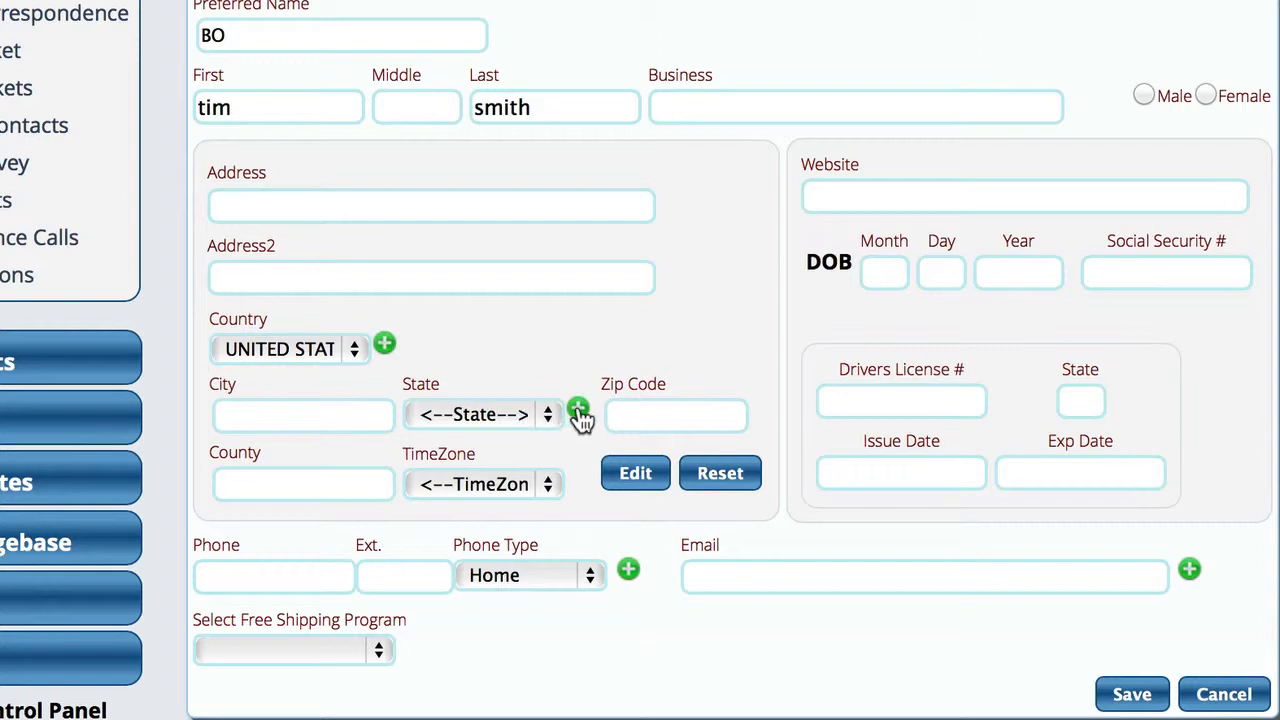
pyautogui.click(525, 414)
pyautogui.click(525, 414)
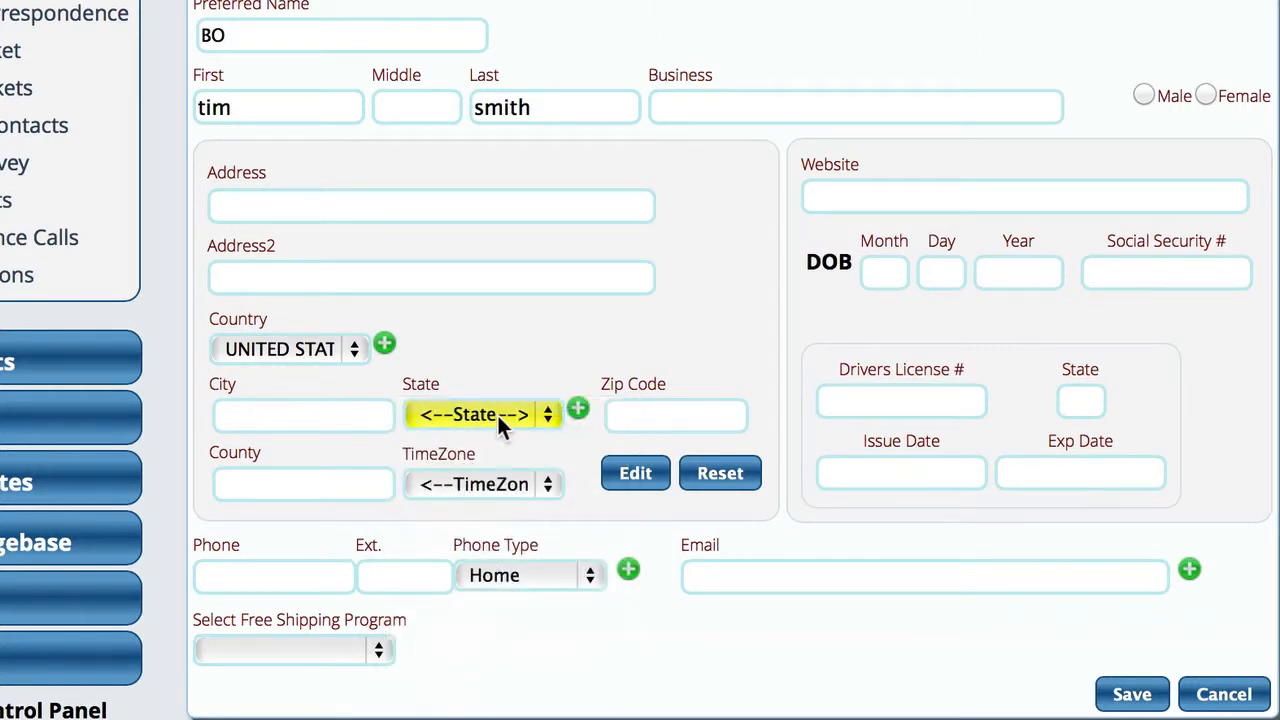
pyautogui.click(496, 413)
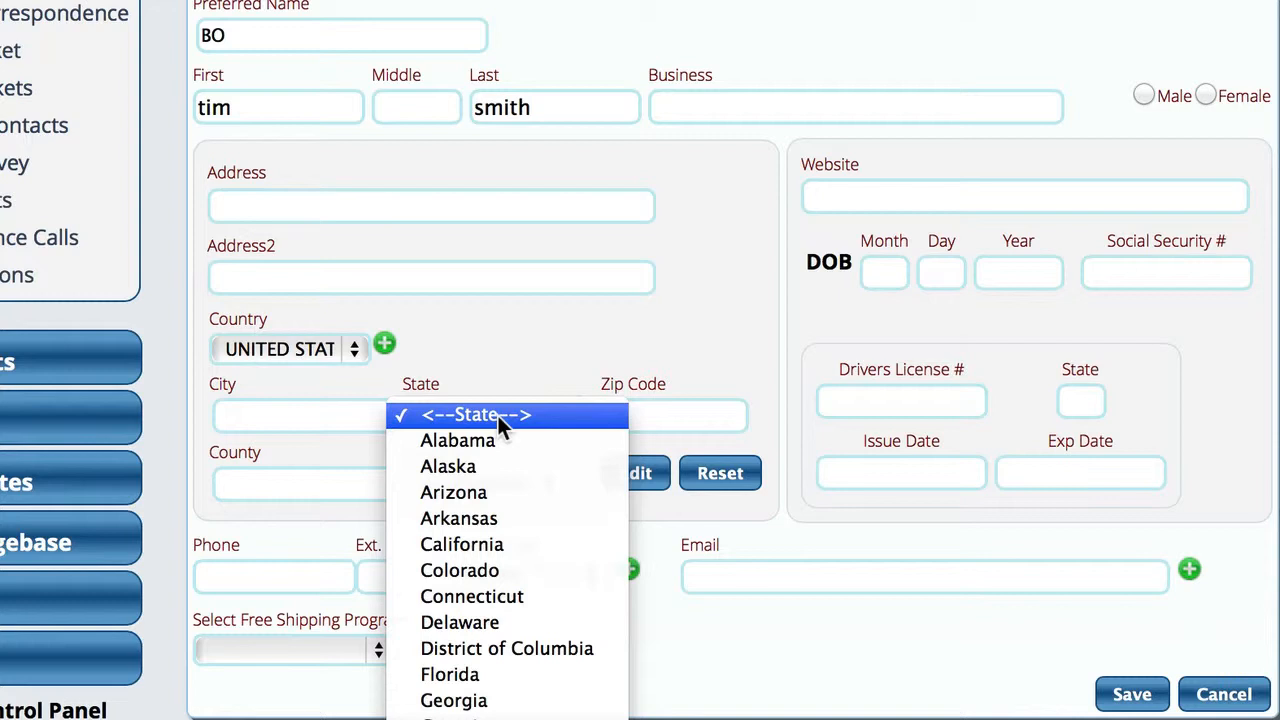
pyautogui.click(532, 333)
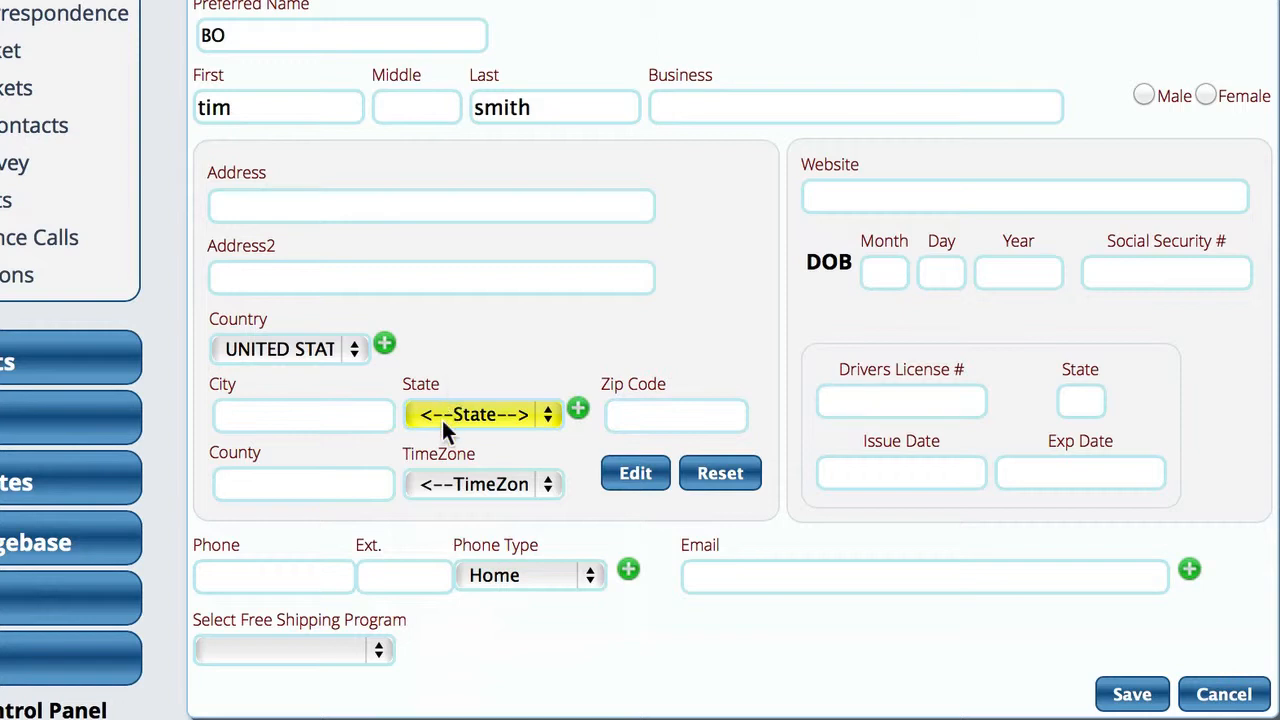
# Enter the contact's zip code, then close the Add Location form and suggestions without saving.
pyautogui.click(650, 415)
pyautogui.write('302')
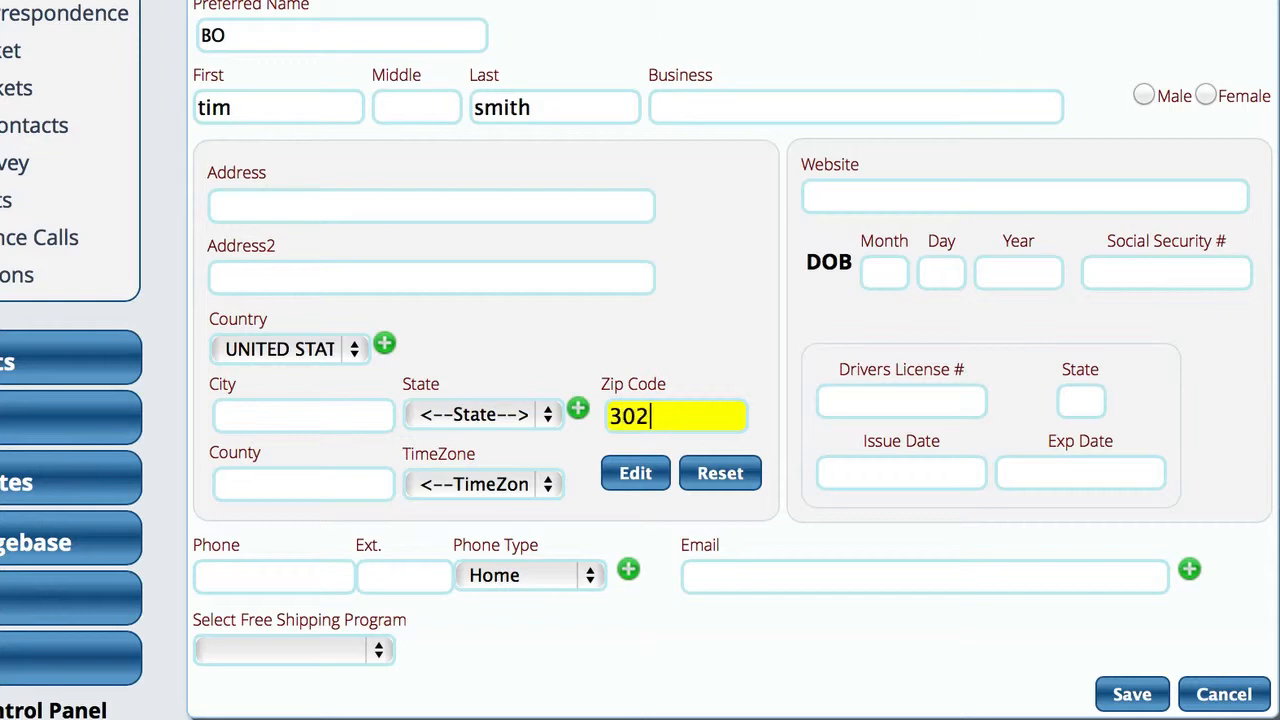
pyautogui.write('33')
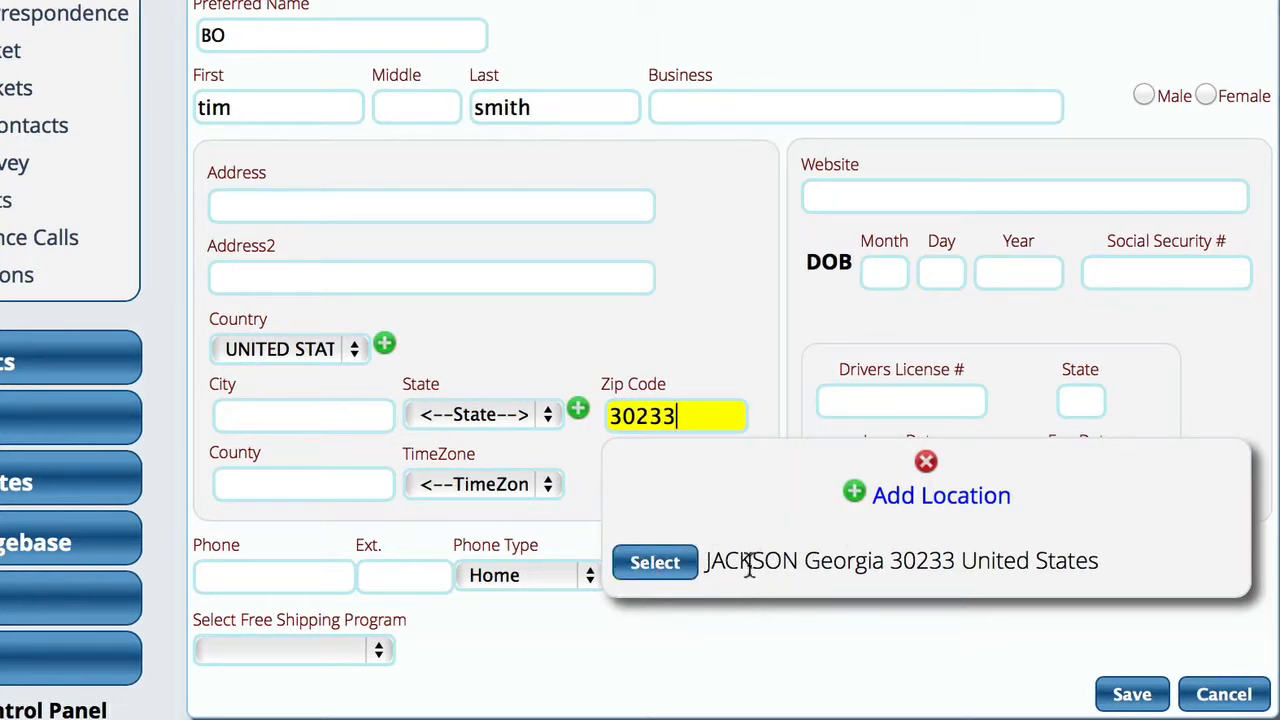
pyautogui.click(955, 510)
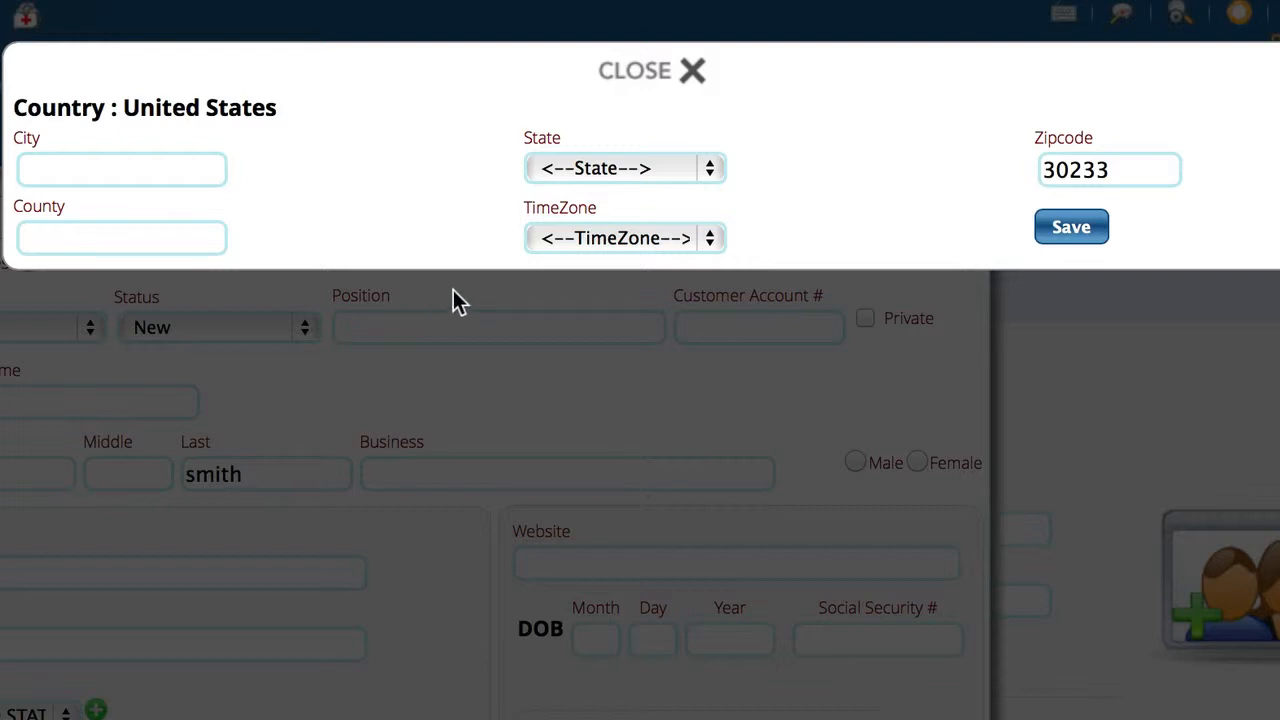
pyautogui.click(637, 77)
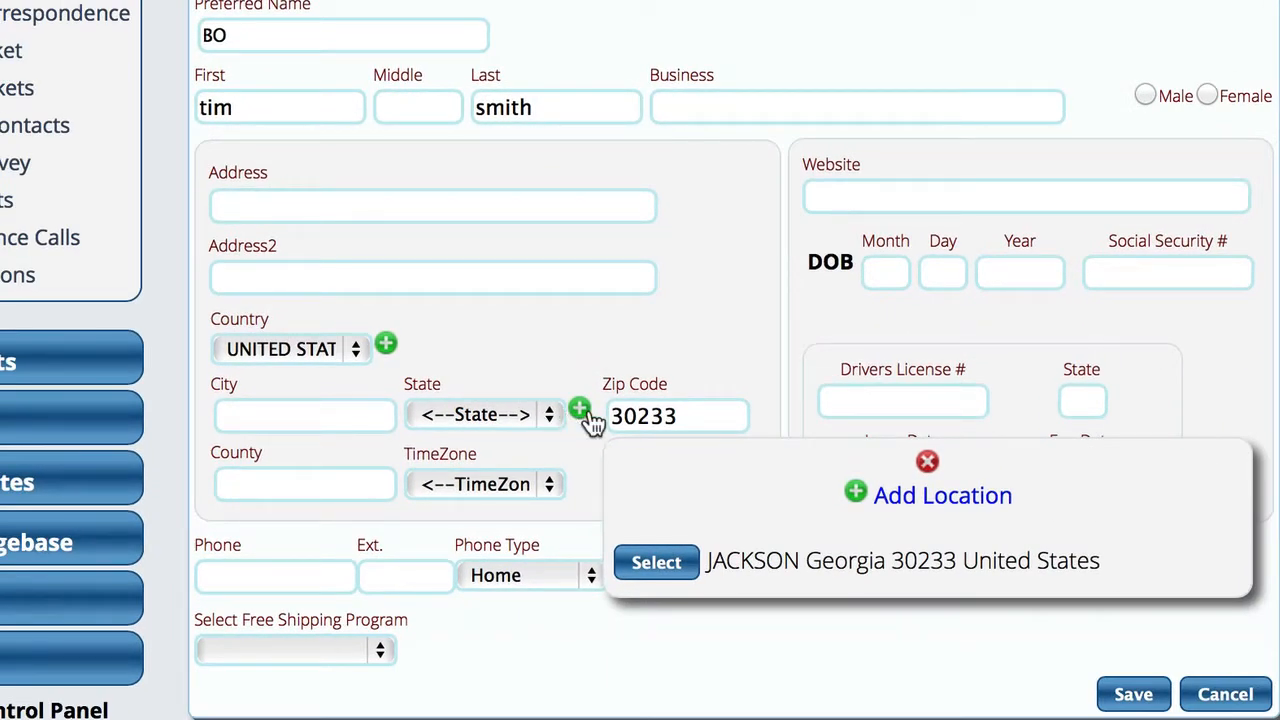
pyautogui.click(928, 463)
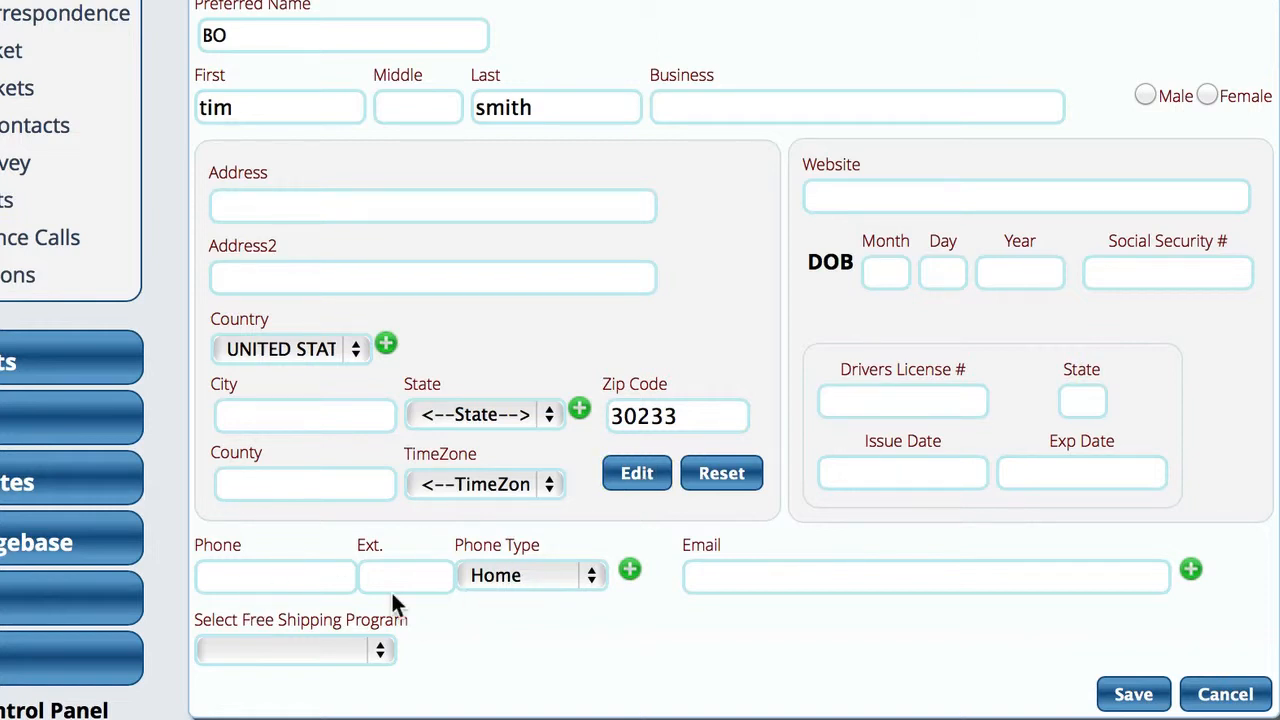
# Enter the contact's first phone number and set its Phone Type to Business.
pyautogui.click(286, 580)
pyautogui.write('7')
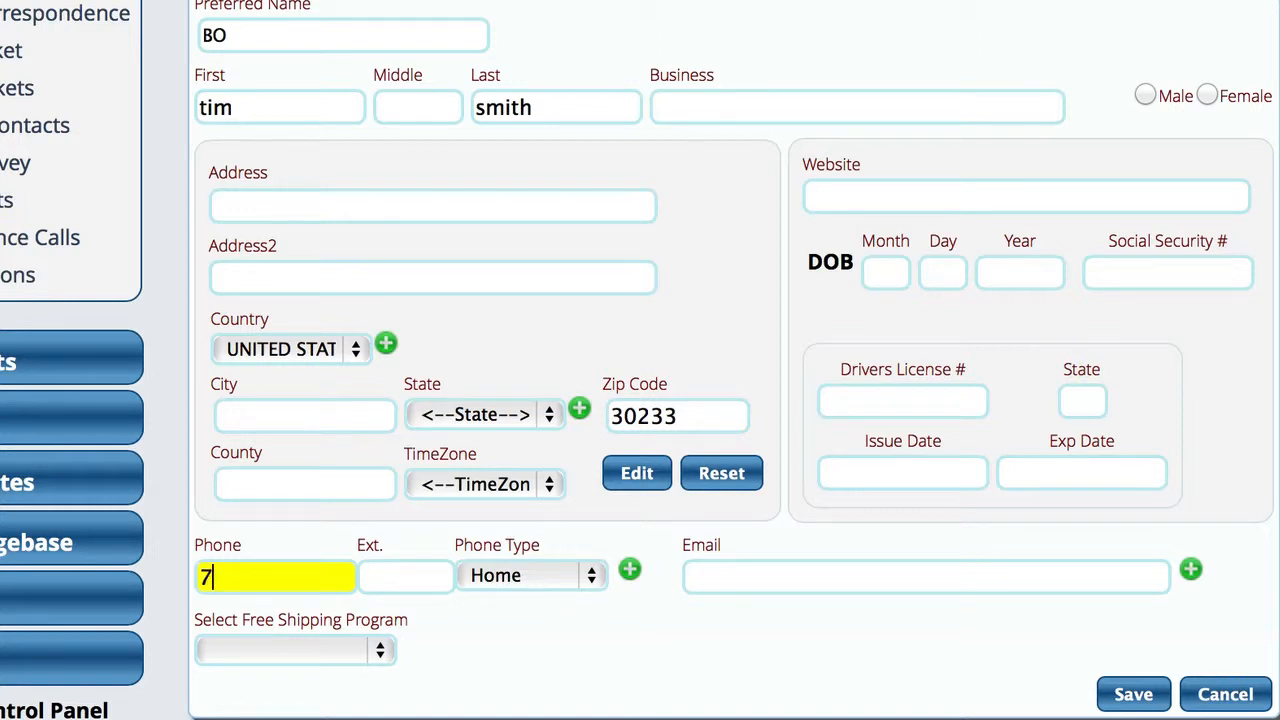
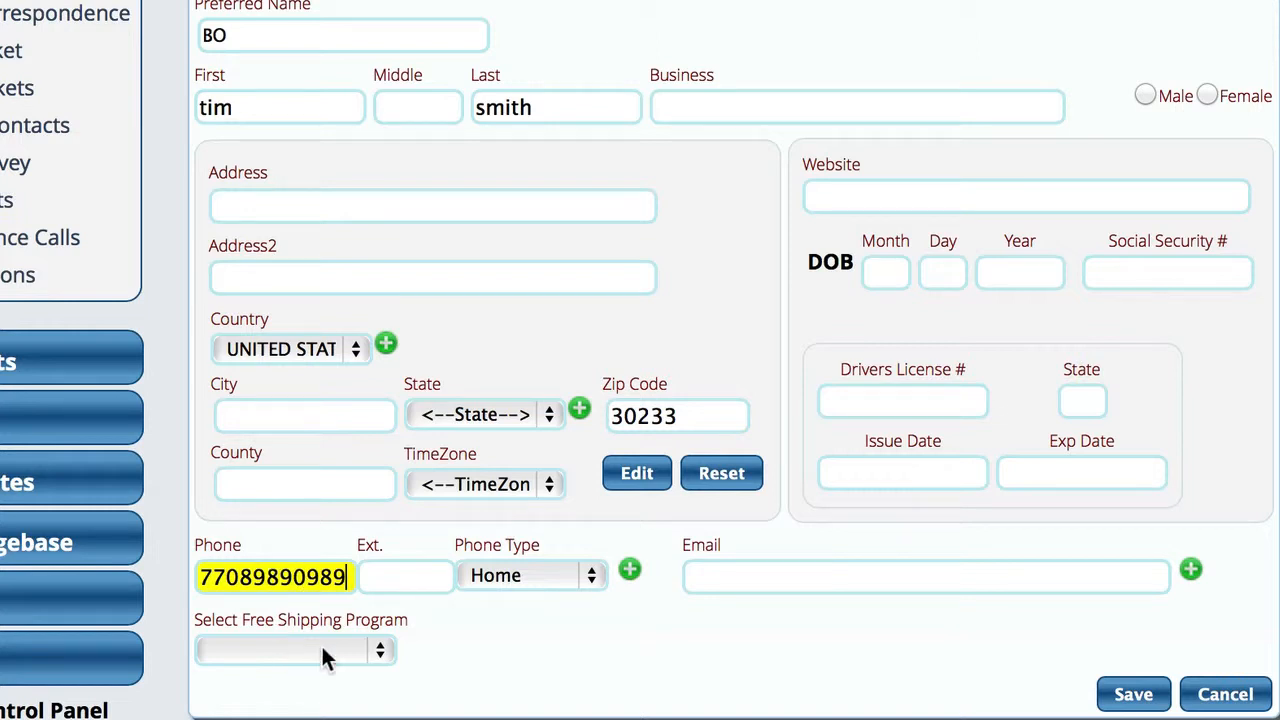
pyautogui.click(570, 585)
pyautogui.click(500, 601)
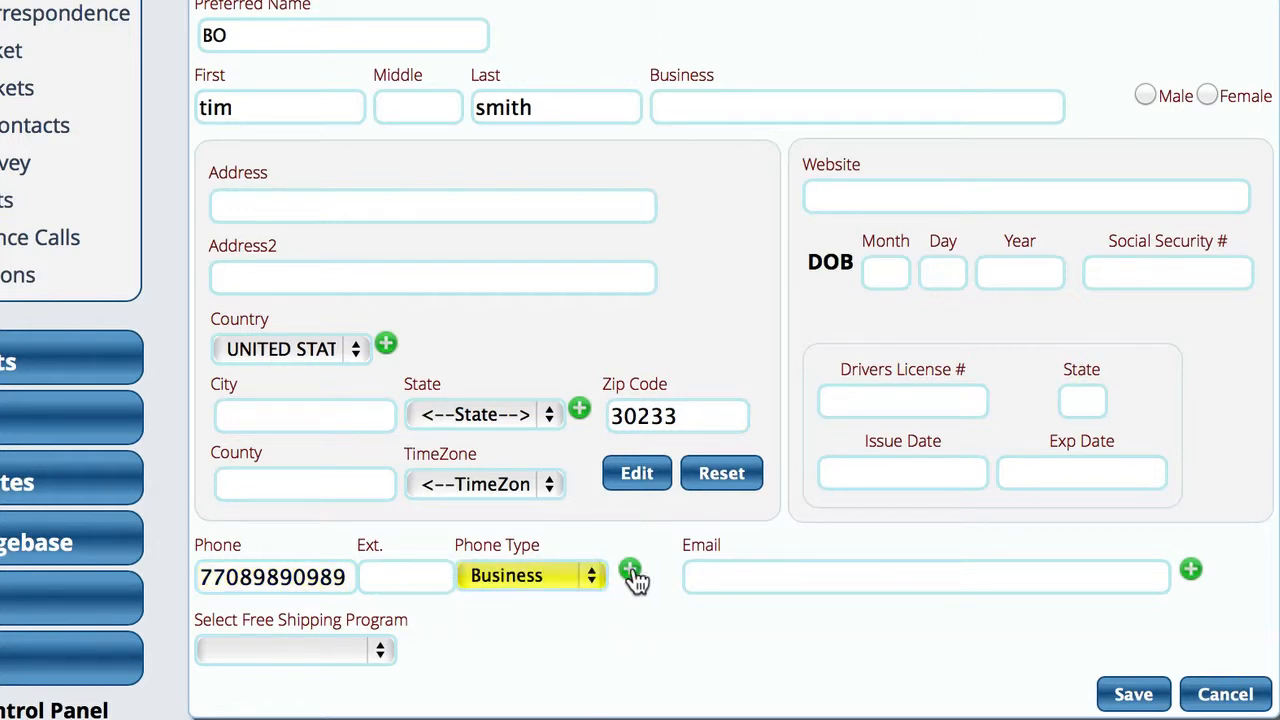
# Add a second phone number, trimming an extra digit, and set its type to Mobile.
pyautogui.click(630, 572)
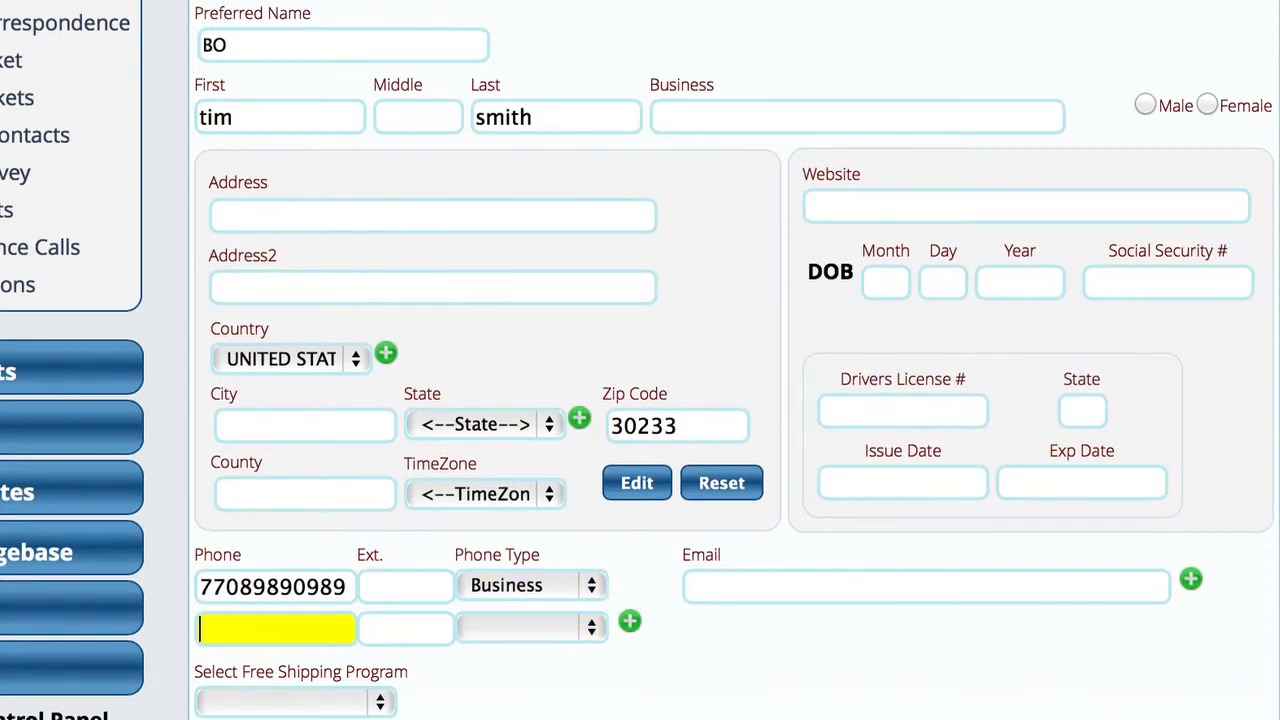
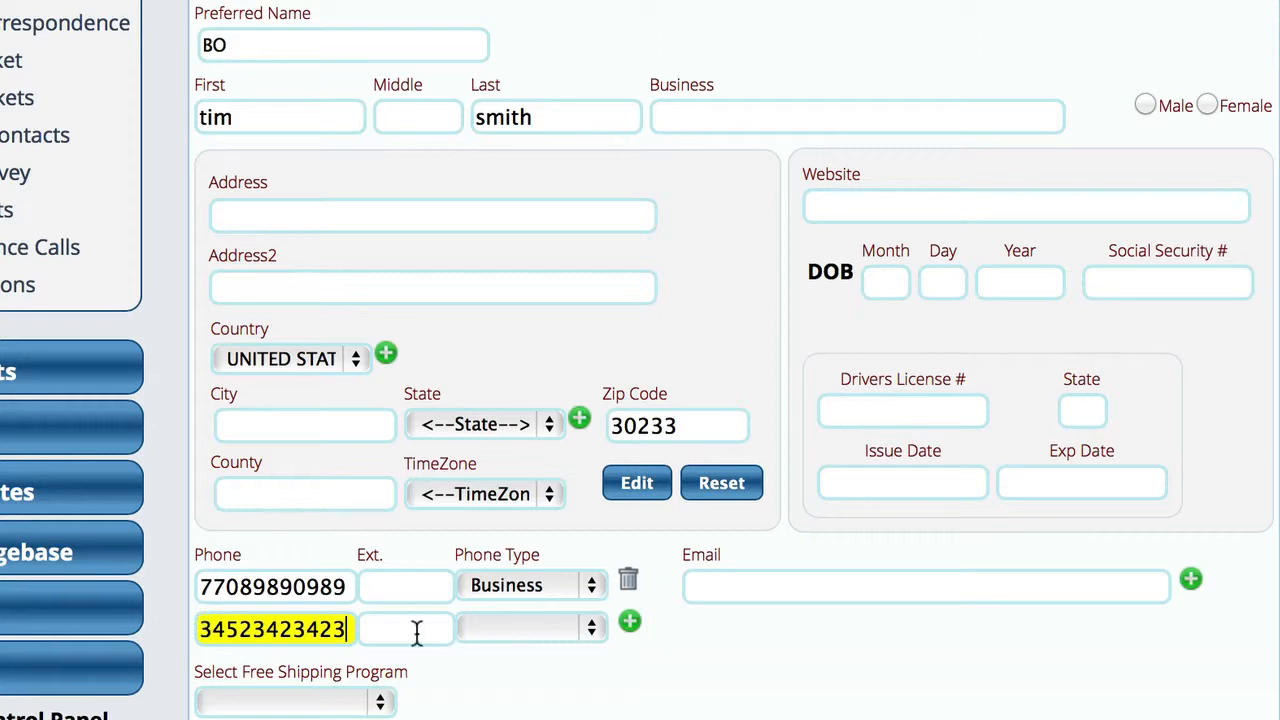
pyautogui.click(496, 624)
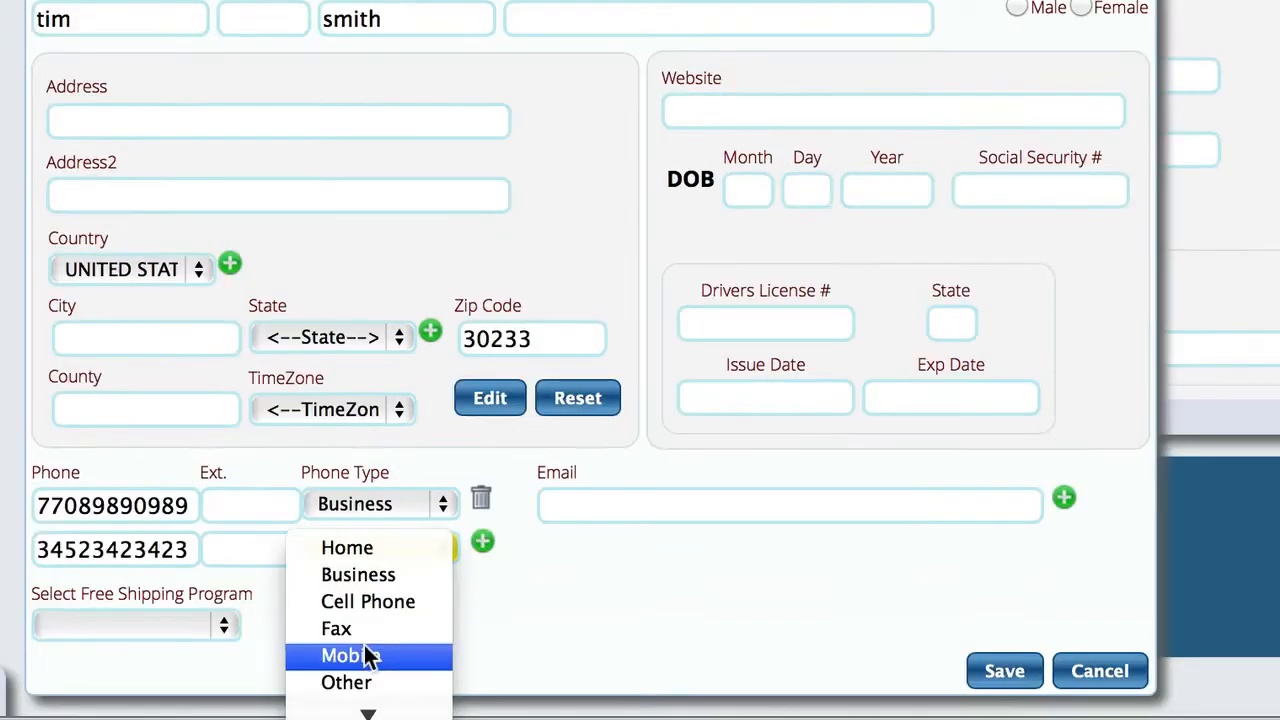
pyautogui.click(519, 718)
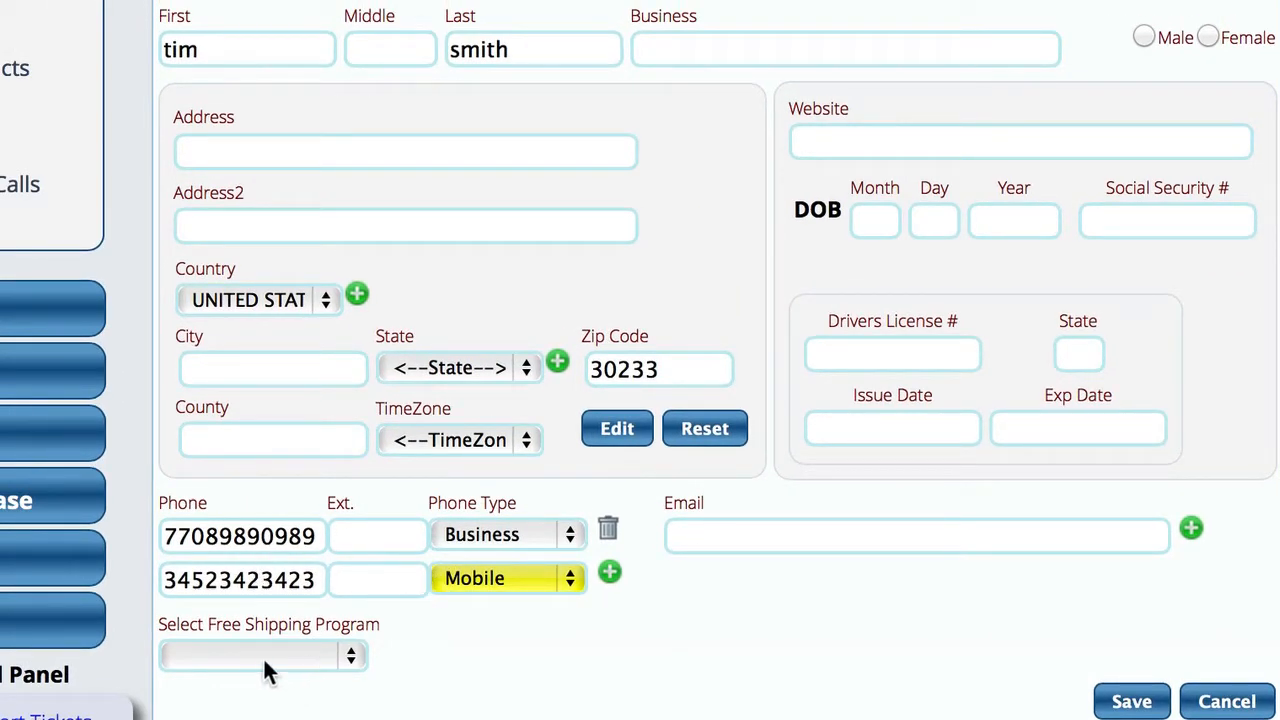
pyautogui.click(732, 537)
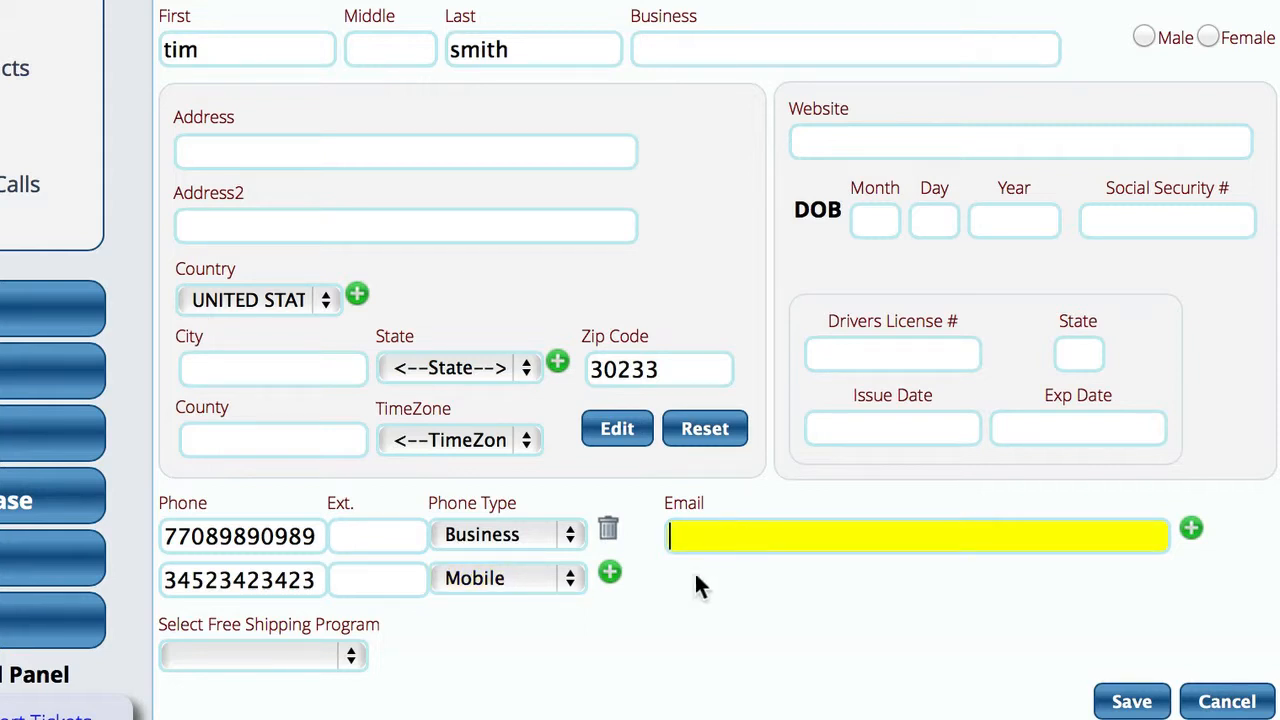